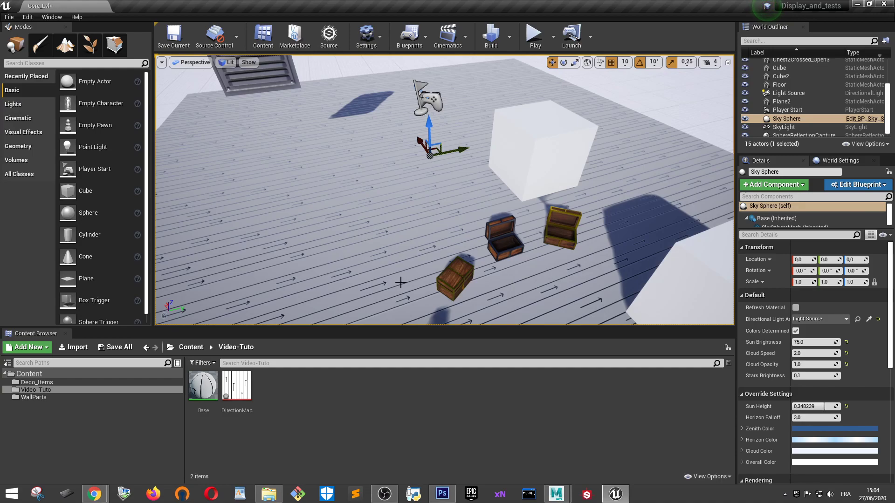
{"action": "mouse_move", "coordinate": [525, 210]}
{"action": "left_mouse_down", "text": "alt"}
{"action": "mouse_move", "coordinate": [506, 201]}
{"action": "mouse_move", "coordinate": [541, 209]}
{"action": "left_mouse_up", "text": "alt"}
{"action": "left_click_drag", "start_coordinate": [379, 177], "coordinate": [379, 160], "text": "alt"}
{"action": "left_click_drag", "start_coordinate": [560, 212], "coordinate": [383, 181], "text": "alt"}
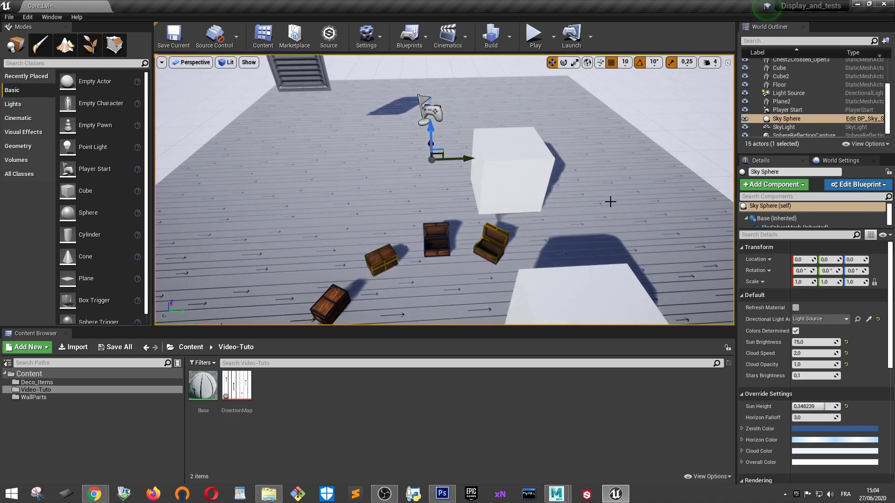
Open the Base material for editing and switch its preview shape to the cube
{"action": "double_click", "coordinate": [207, 388]}
{"action": "scroll", "coordinate": [308, 267], "scroll_direction": "down", "scroll_amount": 1}
{"action": "right_click_drag", "start_coordinate": [292, 250], "coordinate": [396, 231]}
{"action": "scroll", "coordinate": [396, 231], "scroll_direction": "up", "scroll_amount": 1}
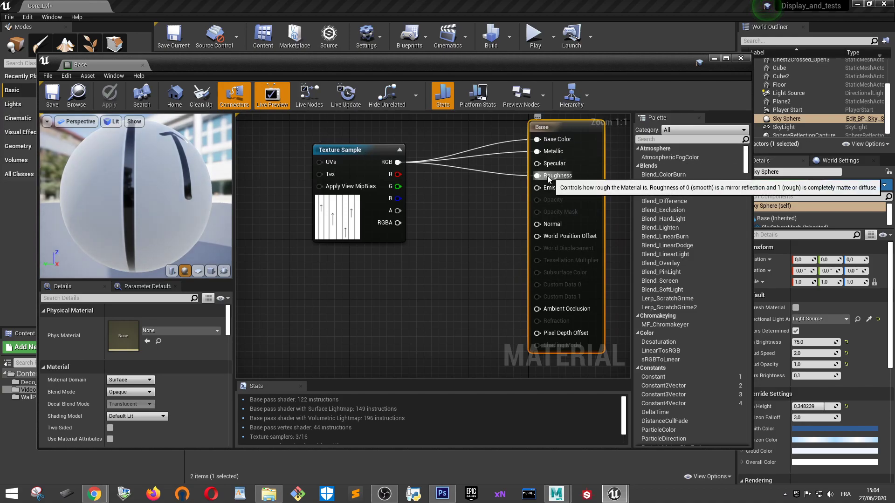
{"action": "scroll", "coordinate": [449, 208], "scroll_direction": "down", "scroll_amount": 1}
{"action": "scroll", "coordinate": [448, 208], "scroll_direction": "down", "scroll_amount": 1}
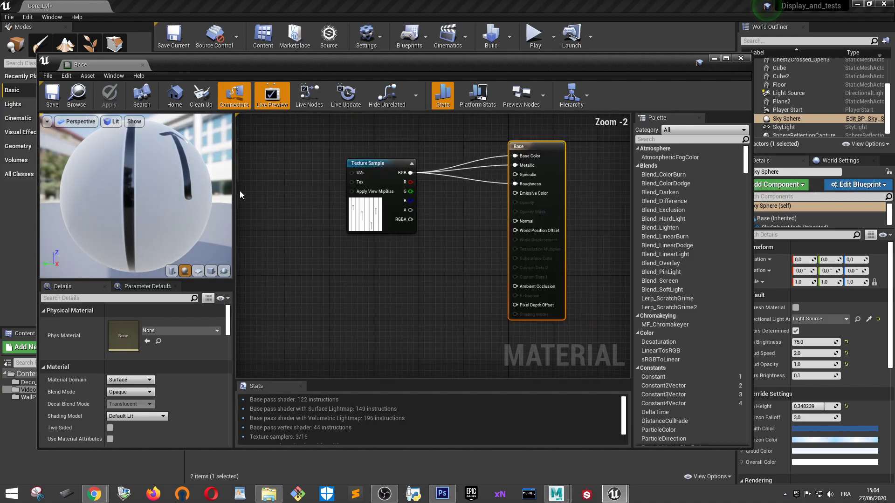
{"action": "left_click", "coordinate": [211, 271]}
{"action": "scroll", "coordinate": [294, 206], "scroll_direction": "down", "scroll_amount": 1}
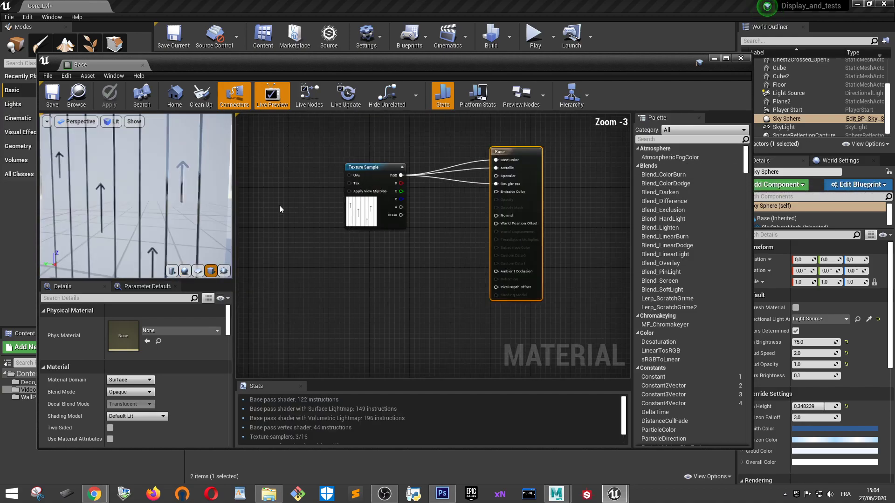
Add a TextureCoordinate node to the left of the Texture Sample node
{"action": "right_click", "coordinate": [325, 235]}
{"action": "type", "text": "coor"}
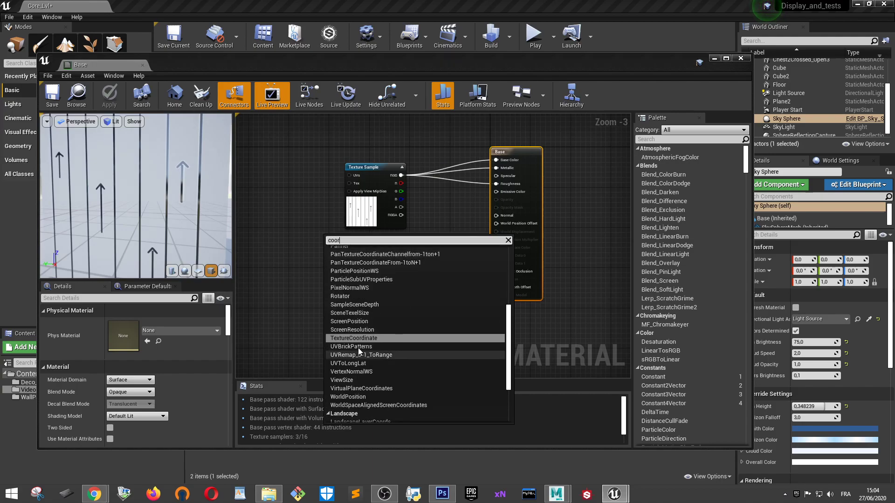
{"action": "left_click", "coordinate": [355, 338]}
{"action": "left_click_drag", "start_coordinate": [326, 243], "coordinate": [272, 187]}
Set the texture coordinate's UTiling and VTiling to 2 and connect it to the Texture Sample's UVs input
{"action": "left_click", "coordinate": [125, 332]}
{"action": "type", "text": "2"}
{"action": "left_click", "coordinate": [126, 346]}
{"action": "type", "text": "2"}
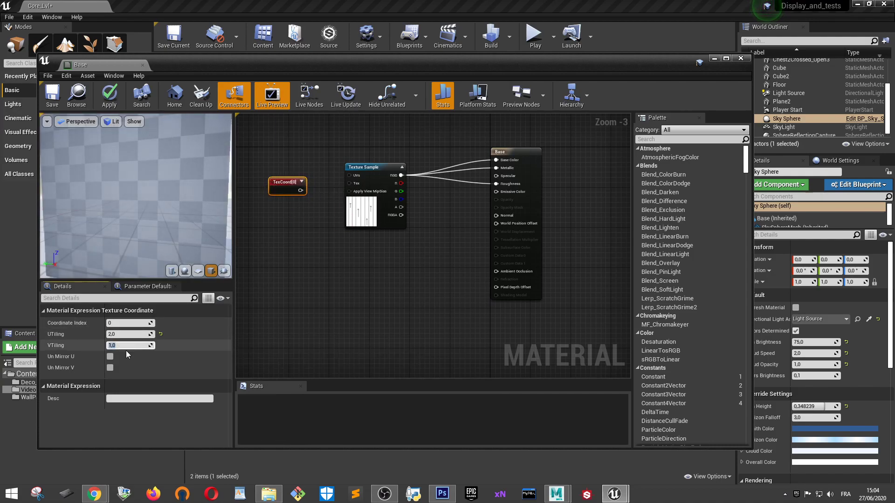
{"action": "key", "text": "Return"}
{"action": "left_click", "coordinate": [356, 229]}
{"action": "left_click_drag", "start_coordinate": [285, 186], "coordinate": [349, 178]}
{"action": "right_click_drag", "start_coordinate": [407, 266], "coordinate": [473, 233]}
{"action": "left_click_drag", "start_coordinate": [118, 184], "coordinate": [156, 186]}
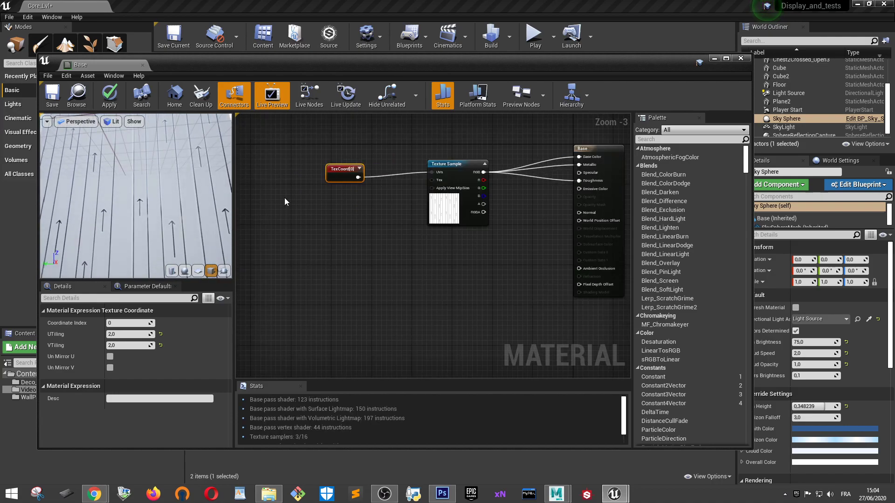
{"action": "left_click", "coordinate": [404, 278]}
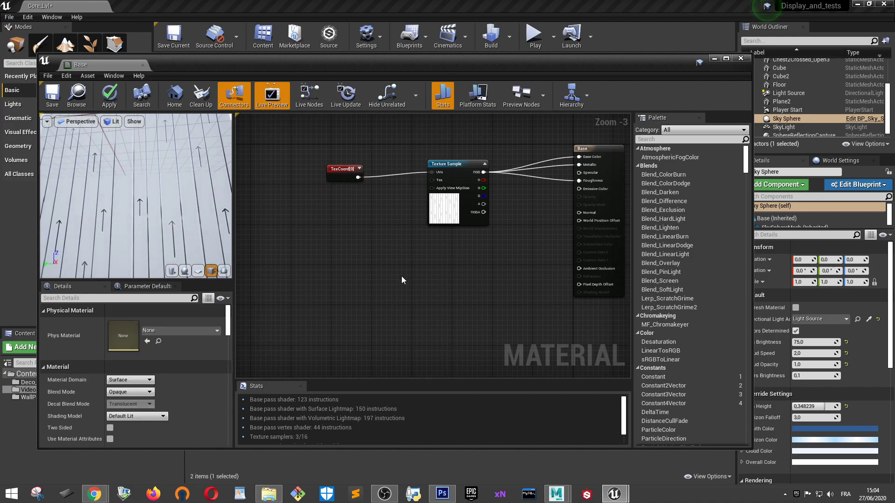
Add a CustomRotator node below the link between the texture coordinate and the Texture Sample
{"action": "right_click", "coordinate": [402, 266]}
{"action": "type", "text": "Custo"}
{"action": "left_click", "coordinate": [452, 320]}
{"action": "left_click_drag", "start_coordinate": [437, 266], "coordinate": [367, 224]}
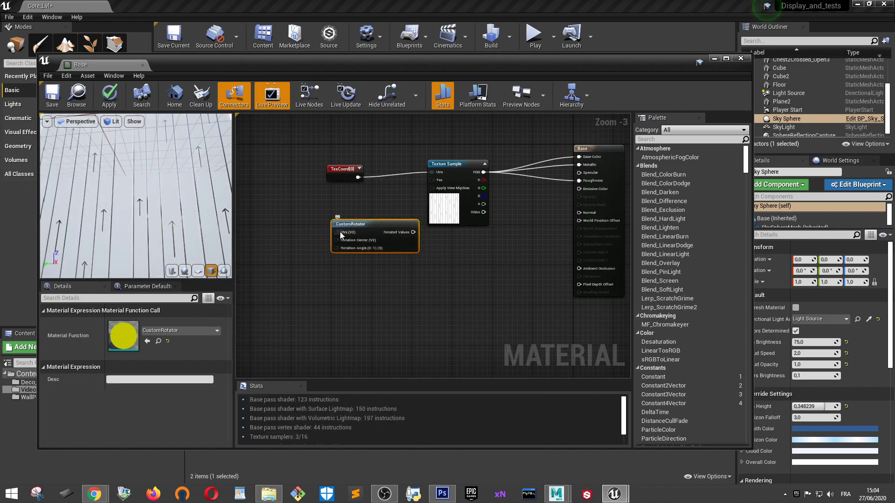
Route the texture coordinate through the CustomRotator's UVs and Rotated Values into the Texture Sample's UVs, and save the material
{"action": "mouse_move", "coordinate": [345, 235]}
{"action": "left_click_drag", "start_coordinate": [344, 169], "coordinate": [336, 232]}
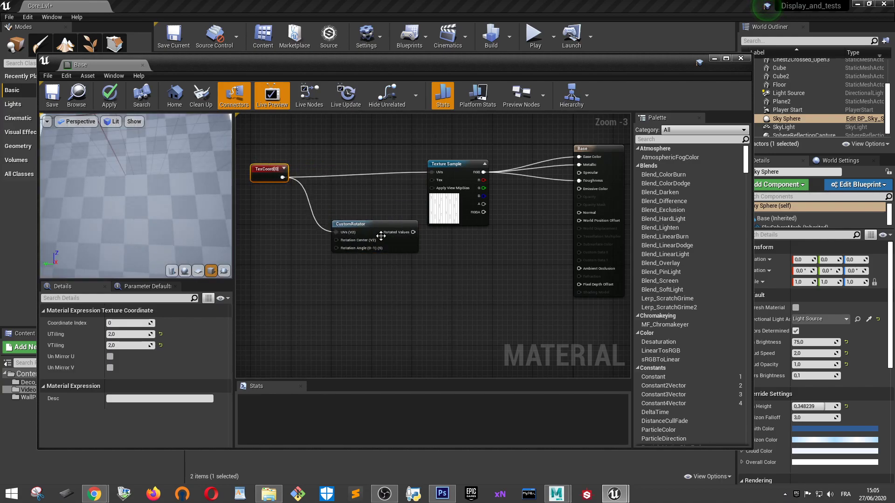
{"action": "left_click_drag", "start_coordinate": [413, 232], "coordinate": [434, 173]}
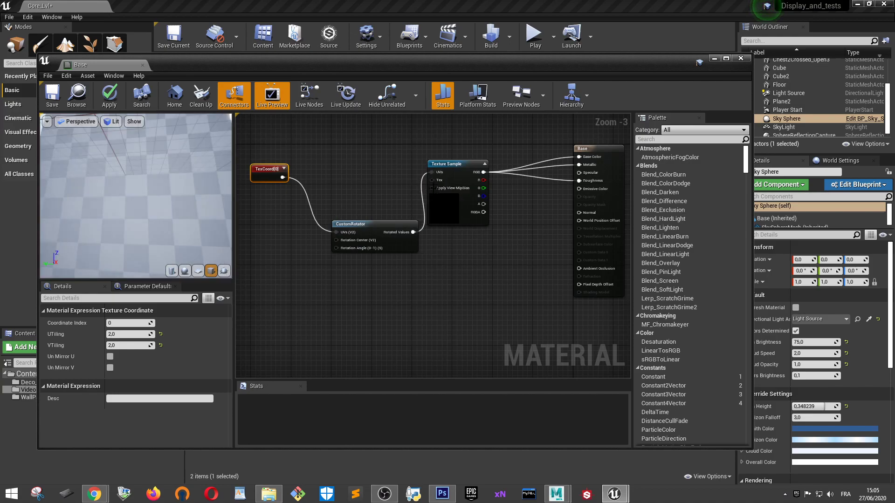
{"action": "left_click_drag", "start_coordinate": [386, 224], "coordinate": [380, 184]}
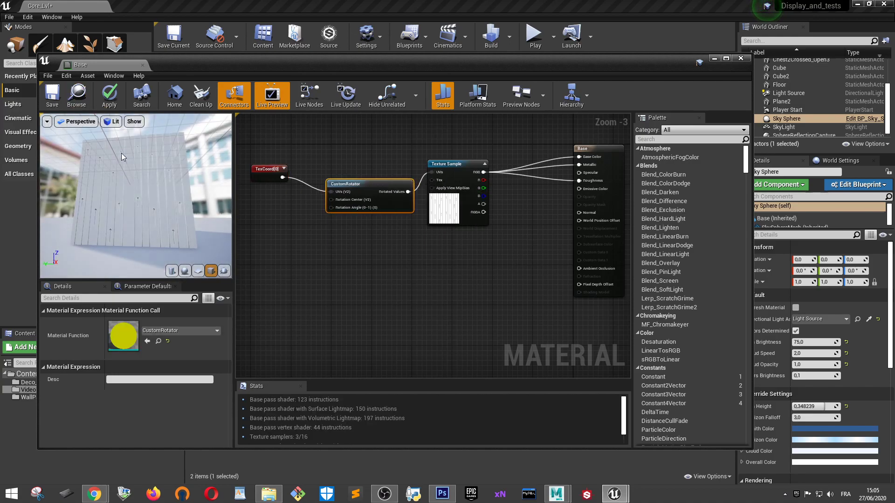
{"action": "left_click", "coordinate": [69, 103]}
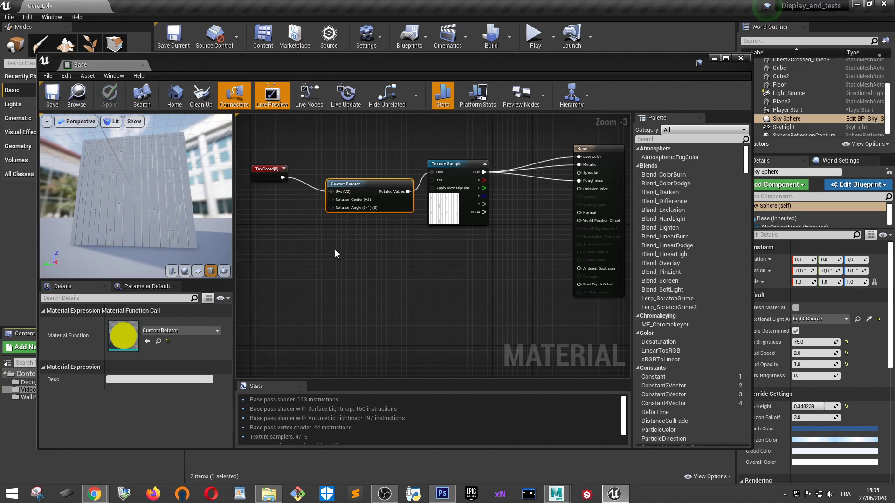
Add a Constant node and connect it to the CustomRotator's Rotation Angle input
{"action": "scroll", "coordinate": [345, 251], "scroll_direction": "up", "scroll_amount": 1}
{"action": "right_click", "coordinate": [343, 255]}
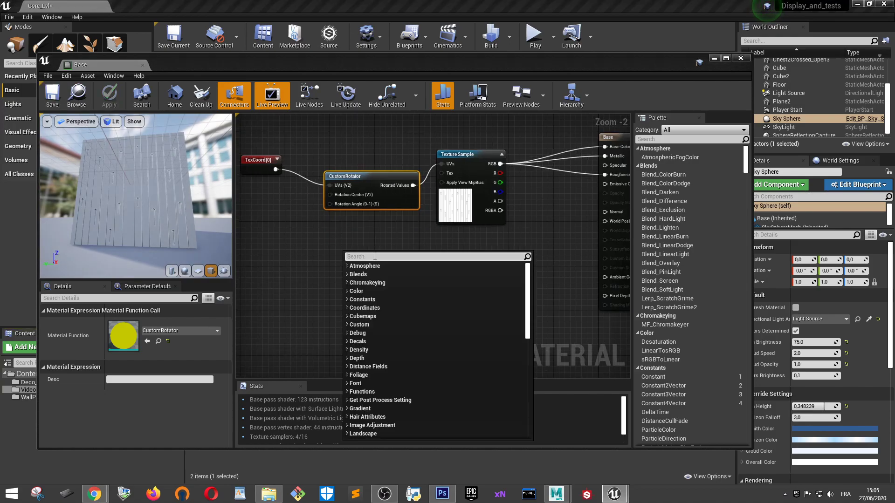
{"action": "type", "text": "con"}
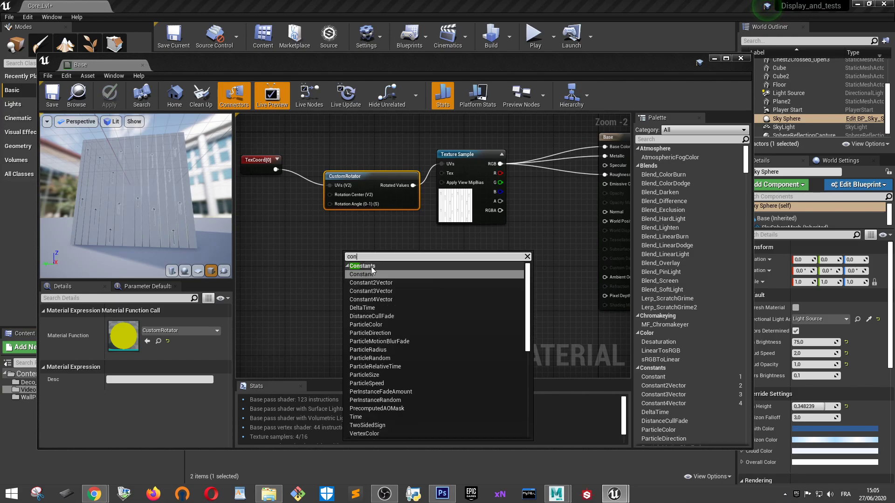
{"action": "left_click", "coordinate": [366, 275]}
{"action": "left_click_drag", "start_coordinate": [353, 251], "coordinate": [285, 233]}
{"action": "right_click_drag", "start_coordinate": [380, 251], "coordinate": [382, 253]}
{"action": "scroll", "coordinate": [468, 275], "scroll_direction": "up", "scroll_amount": 2}
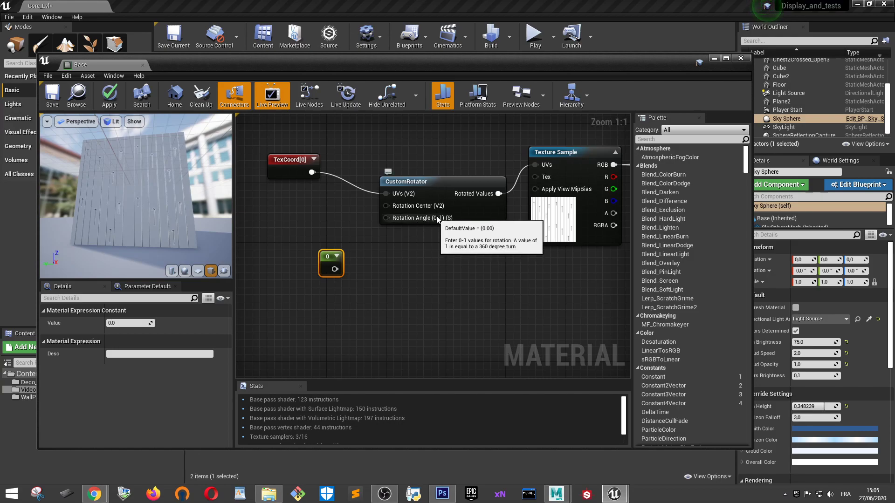
{"action": "left_click_drag", "start_coordinate": [333, 256], "coordinate": [386, 218]}
Try 0.25 and 0.75 as the rotation constant's value, then set it back to 0 and save the material
{"action": "left_click", "coordinate": [135, 324]}
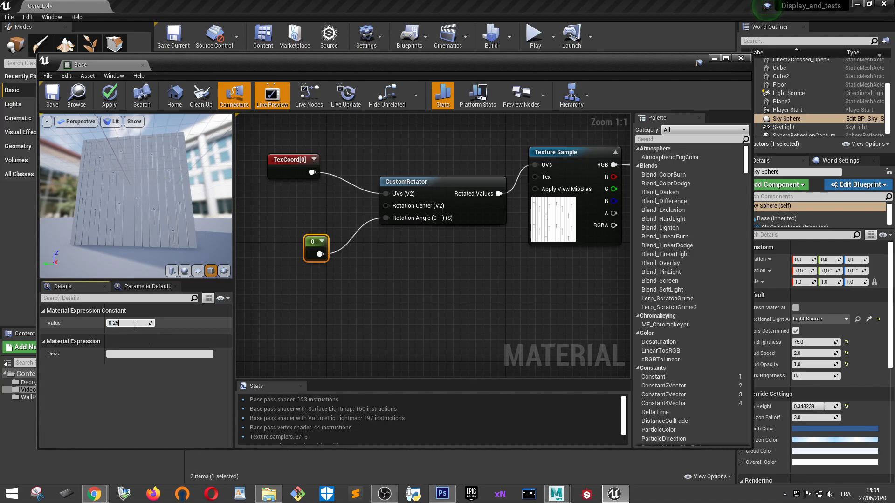
{"action": "key", "text": "Return"}
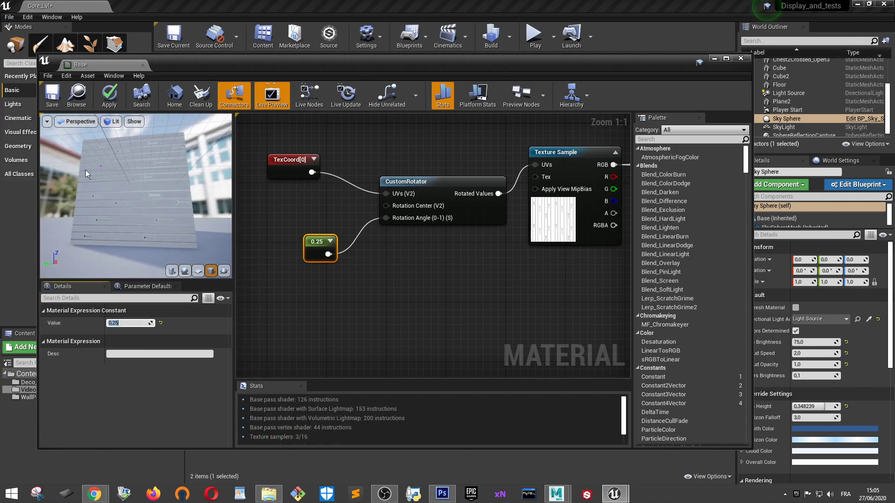
{"action": "left_click_drag", "start_coordinate": [152, 192], "coordinate": [155, 200]}
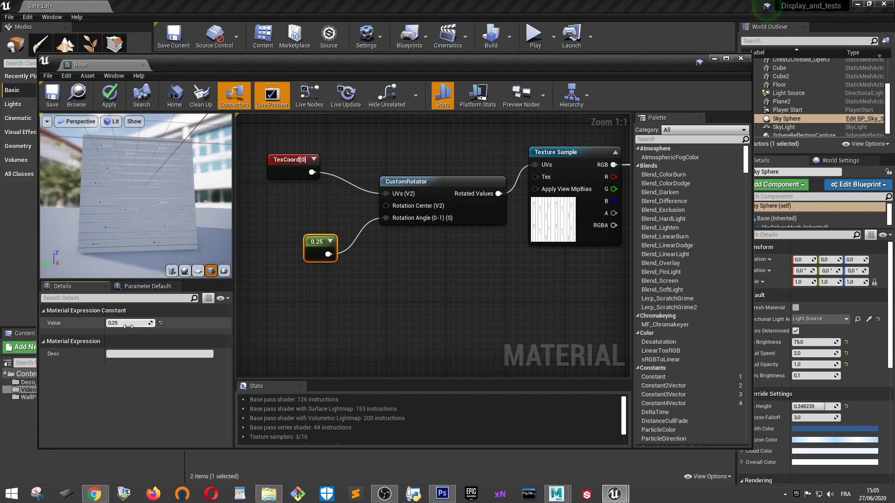
{"action": "type", "text": "0"}
{"action": "key", "text": "Return"}
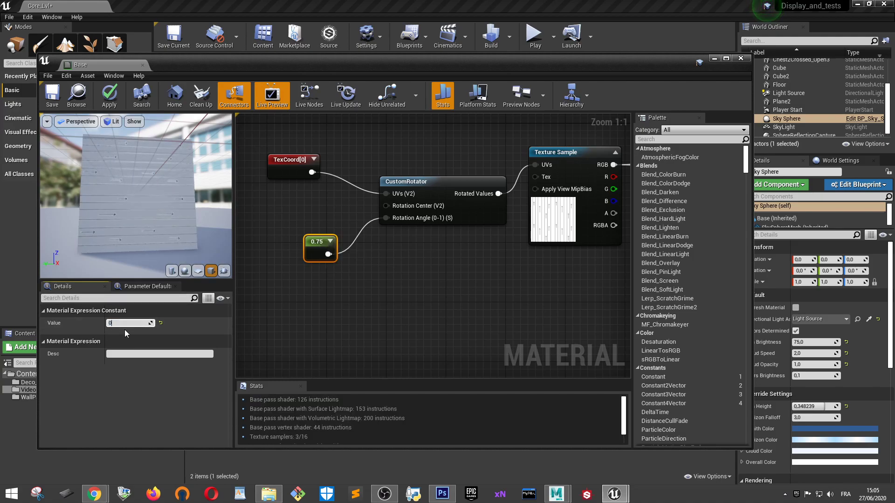
{"action": "key", "text": "Return"}
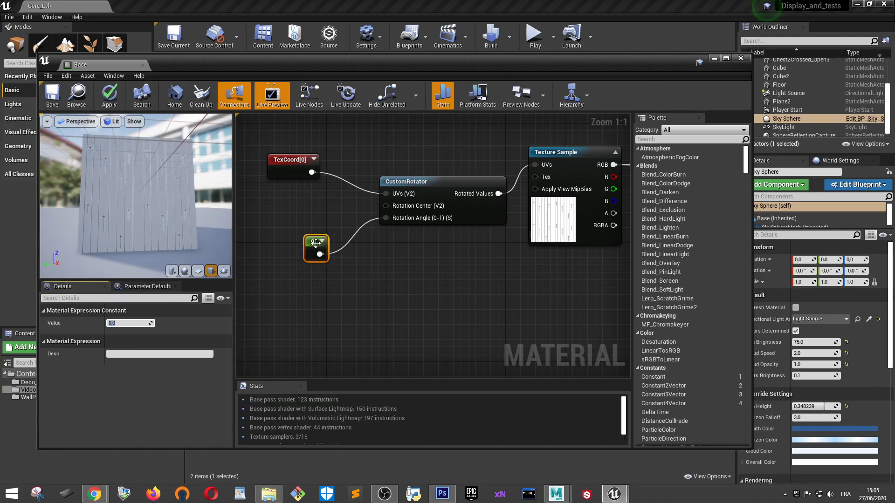
{"action": "left_click", "coordinate": [54, 101]}
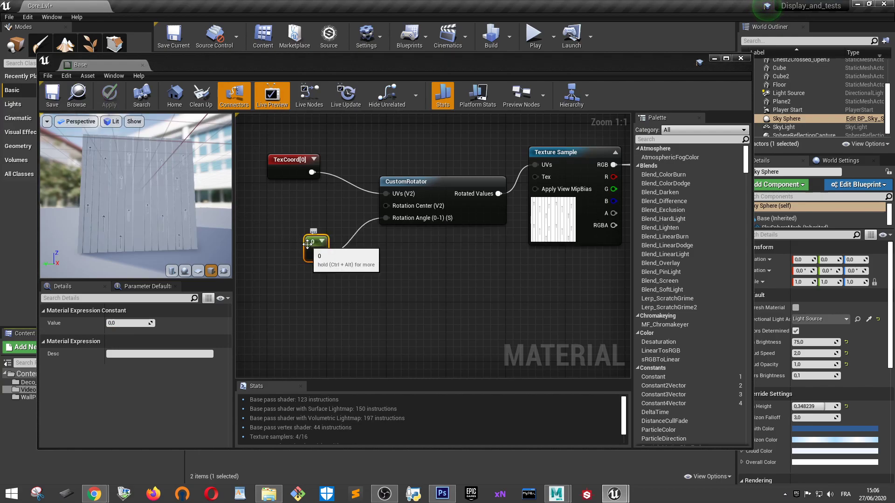
{"action": "right_click", "coordinate": [312, 240]}
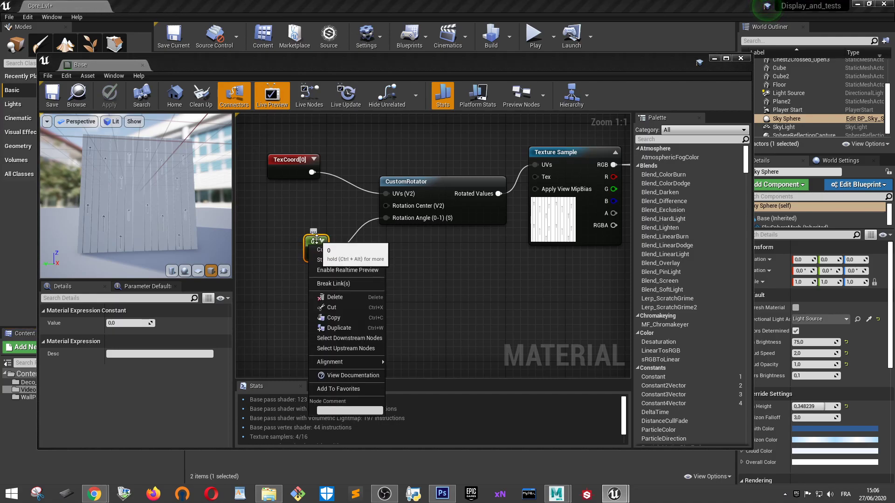
{"action": "left_click", "coordinate": [399, 275]}
{"action": "left_click", "coordinate": [322, 242]}
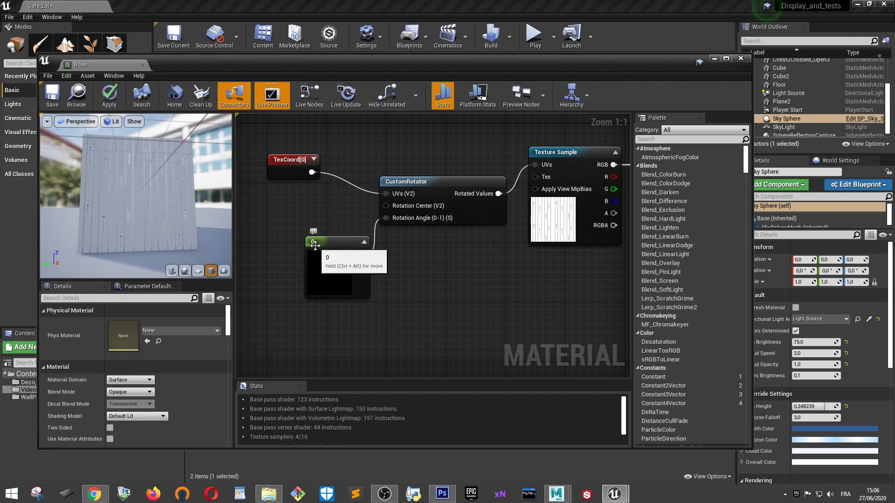
{"action": "key", "text": "ctrl+z"}
Convert the rotation constant into a parameter named Rotator, and save and close the Base material
{"action": "left_click", "coordinate": [307, 246]}
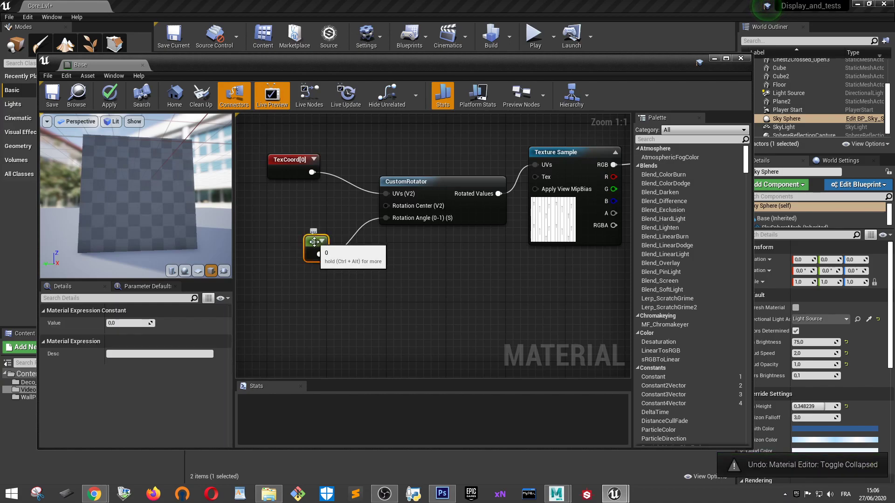
{"action": "right_click", "coordinate": [315, 242]}
{"action": "left_click", "coordinate": [350, 248]}
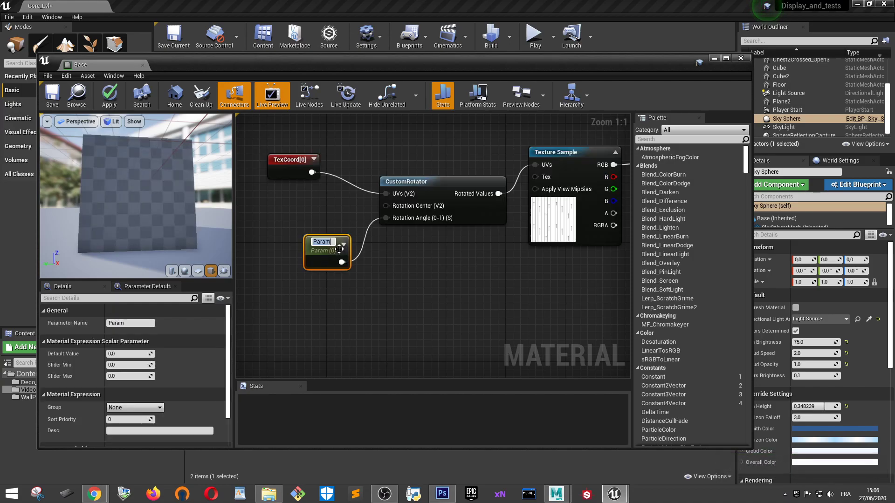
{"action": "type", "text": "Rotator"}
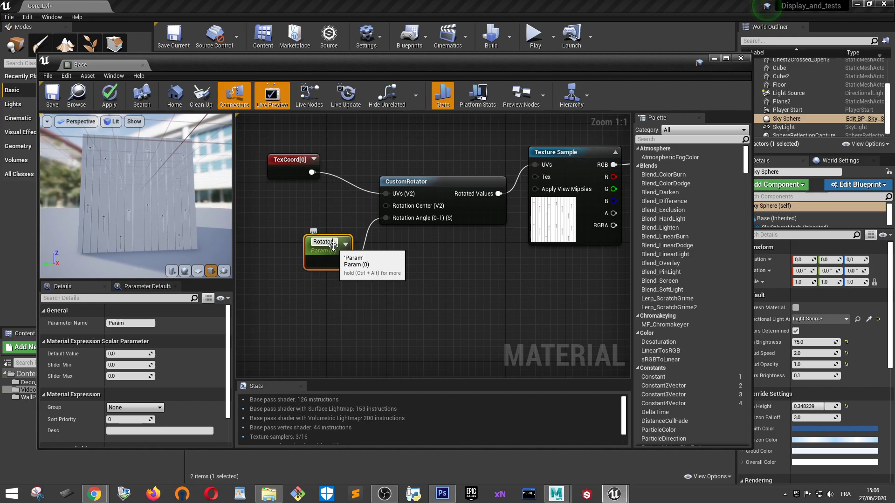
{"action": "key", "text": "Return"}
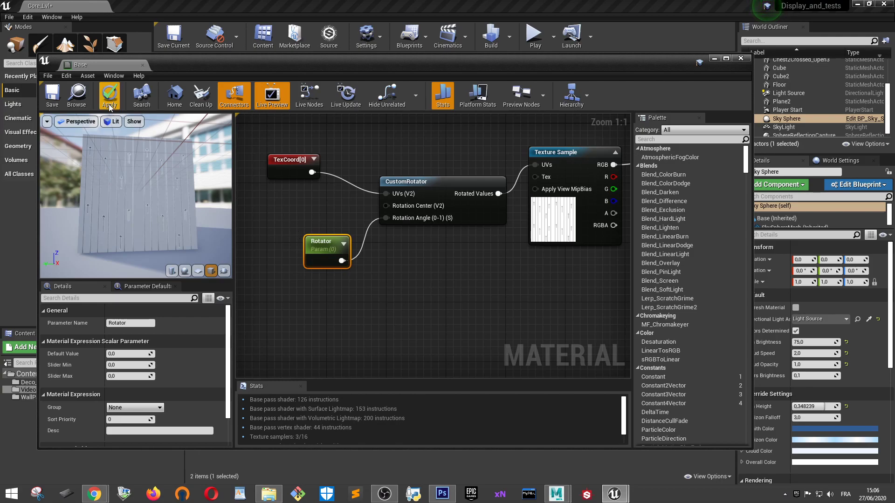
{"action": "left_click", "coordinate": [51, 100]}
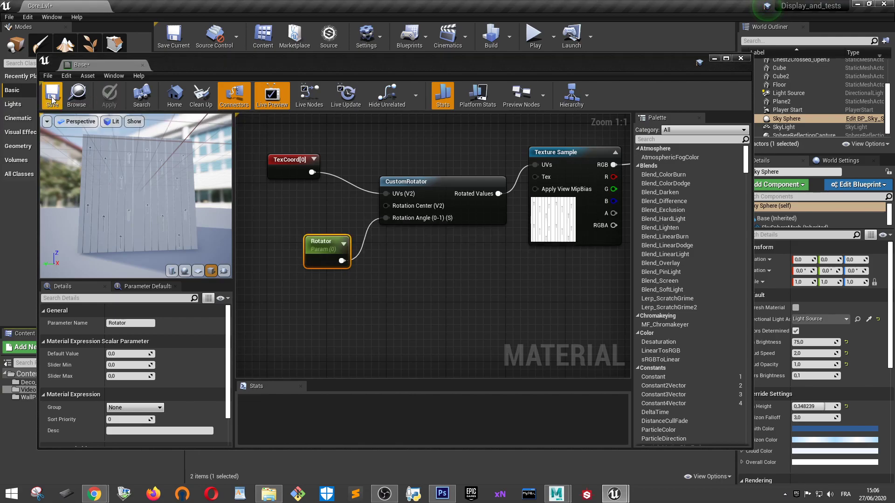
{"action": "left_click", "coordinate": [743, 58]}
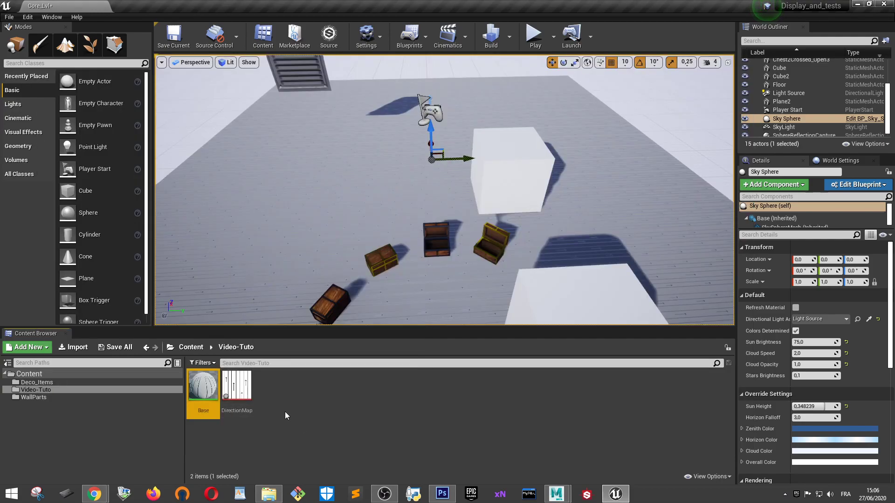
Create a material instance of Base named Base_Inst8rotator and open it for editing
{"action": "right_click", "coordinate": [207, 391]}
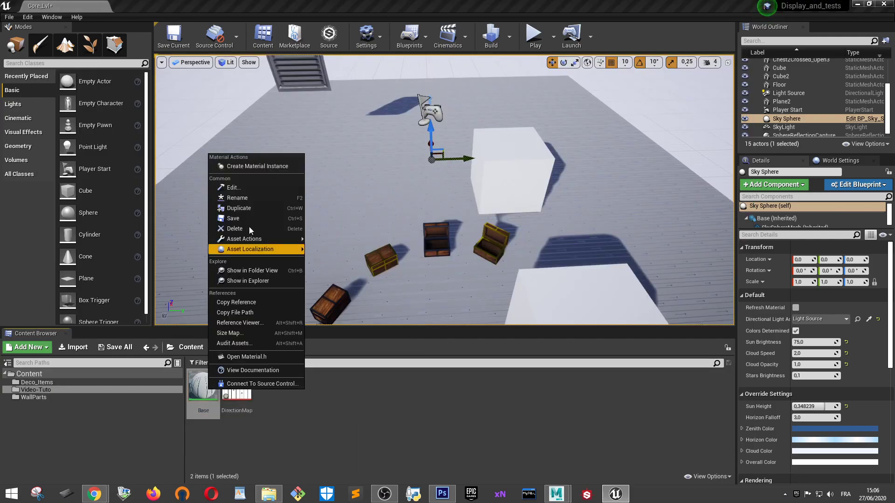
{"action": "left_click", "coordinate": [258, 167]}
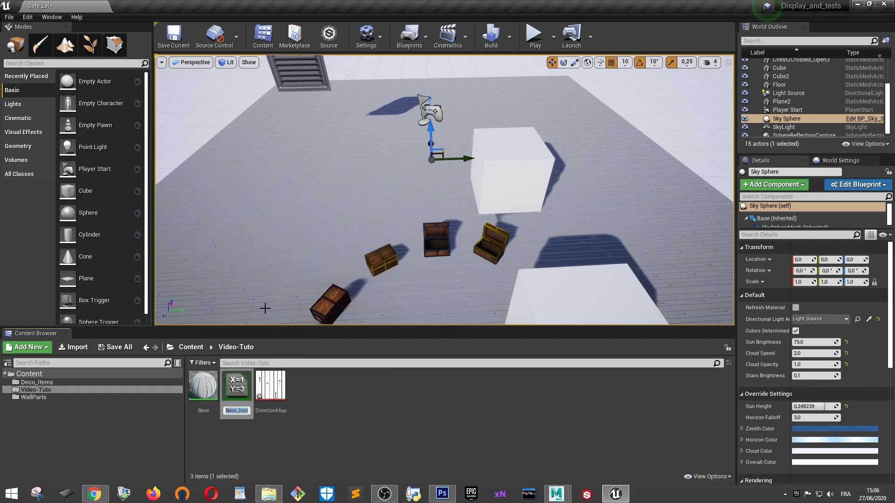
{"action": "left_click", "coordinate": [248, 410]}
{"action": "type", "text": "8rota"}
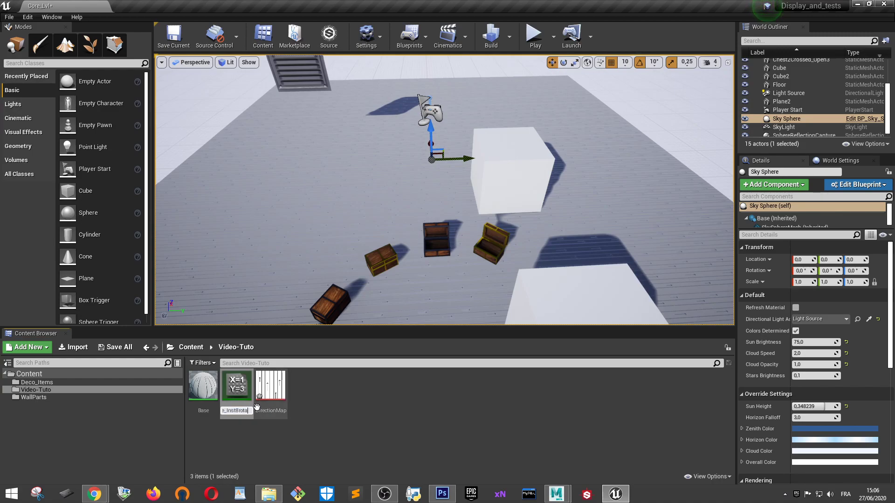
{"action": "type", "text": "tor"}
{"action": "key", "text": "Return"}
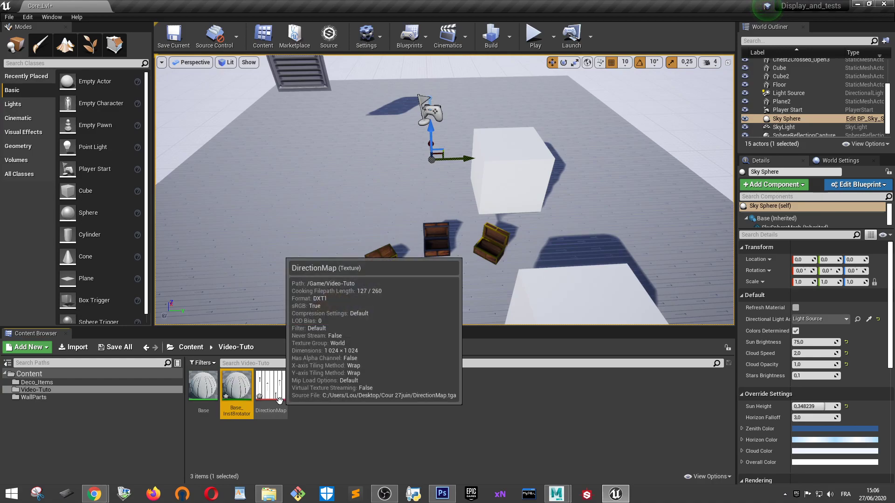
{"action": "double_click", "coordinate": [235, 391]}
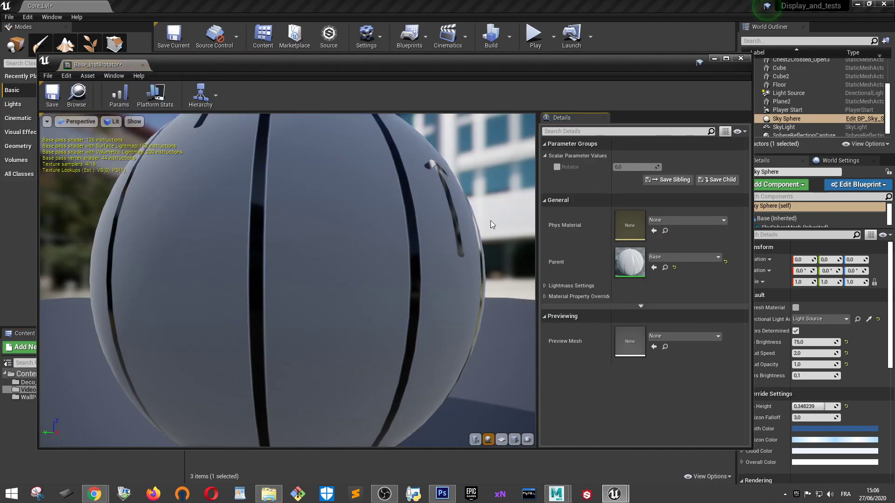
Override the Rotator parameter in the Base instance with the value 0.75, save the instance, and return to the level
{"action": "scroll", "coordinate": [334, 253], "scroll_direction": "down", "scroll_amount": 5}
{"action": "scroll", "coordinate": [335, 252], "scroll_direction": "up", "scroll_amount": 2}
{"action": "left_click", "coordinate": [556, 167]}
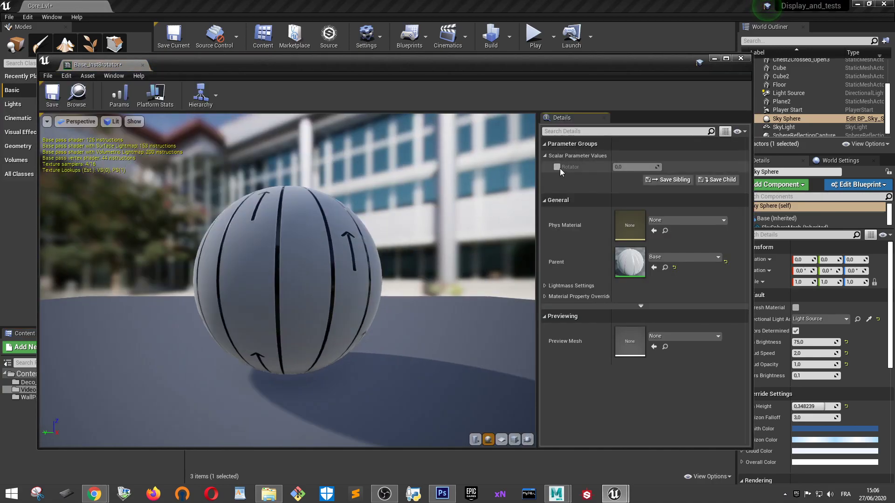
{"action": "left_click", "coordinate": [627, 167]}
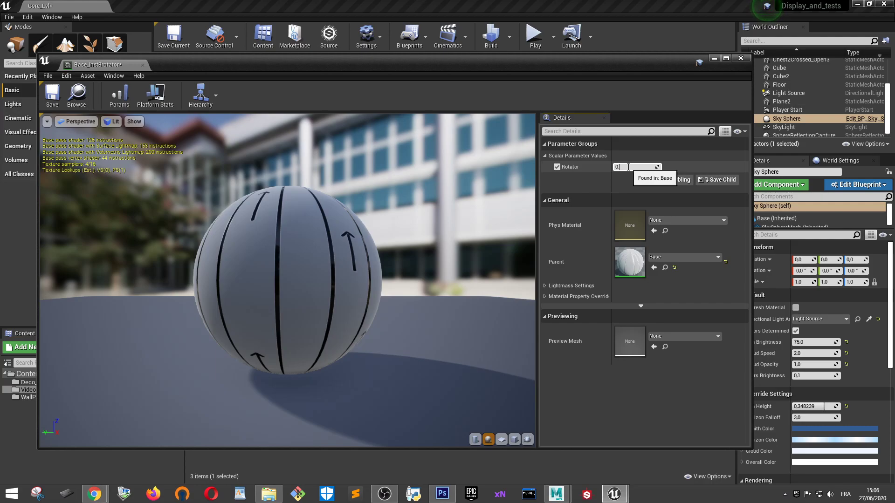
{"action": "type", "text": "0.75"}
{"action": "key", "text": "Return"}
{"action": "left_click", "coordinate": [52, 95]}
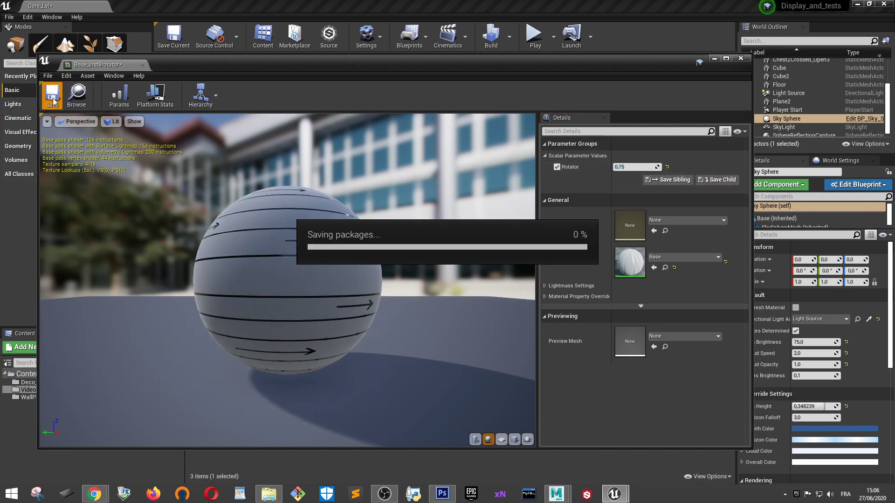
{"action": "left_click", "coordinate": [714, 60]}
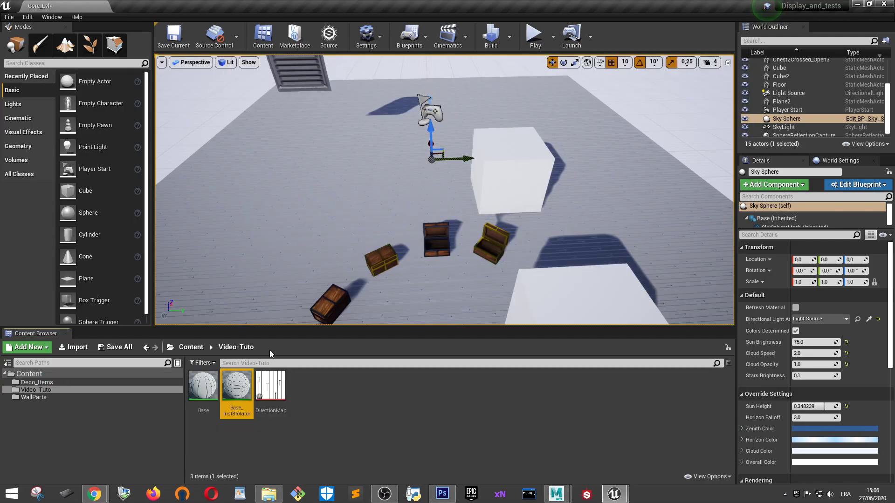
Apply the saved Base rotator material instance to the floor in the level and check the direction of its pattern
{"action": "left_click_drag", "start_coordinate": [236, 385], "coordinate": [261, 222]}
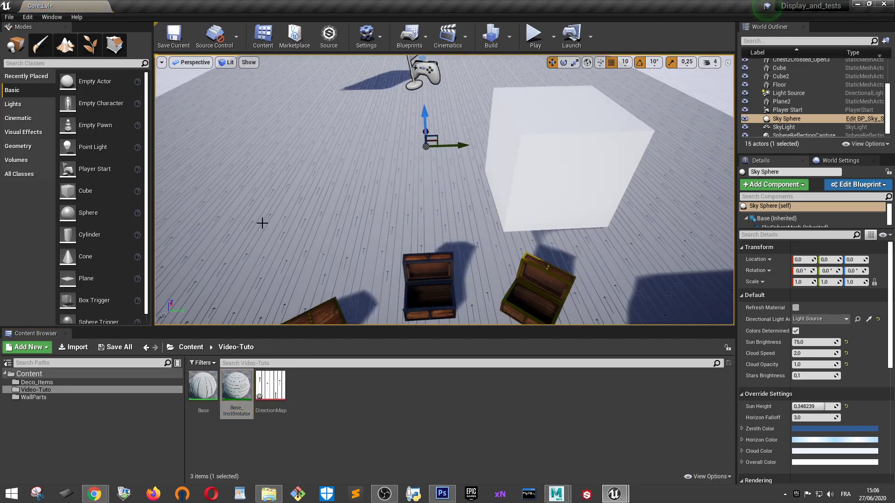
{"action": "scroll", "coordinate": [349, 232], "scroll_direction": "up", "scroll_amount": 2}
{"action": "right_click_drag", "start_coordinate": [381, 220], "coordinate": [381, 191]}
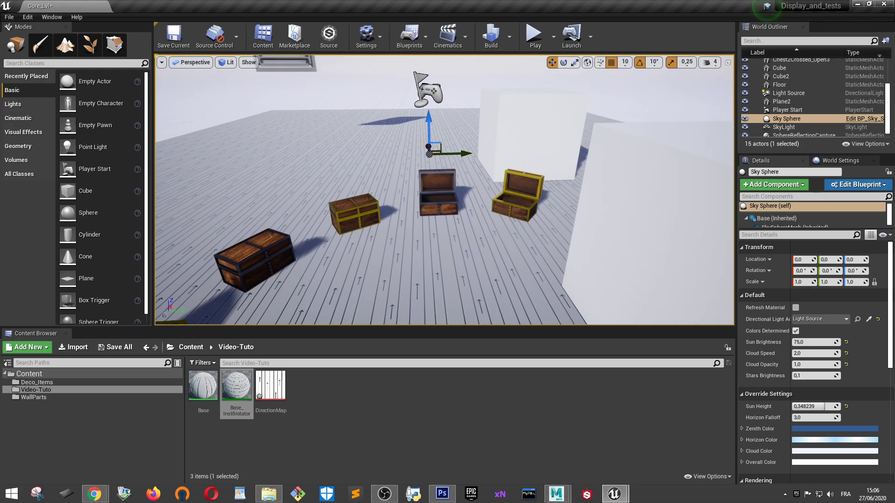